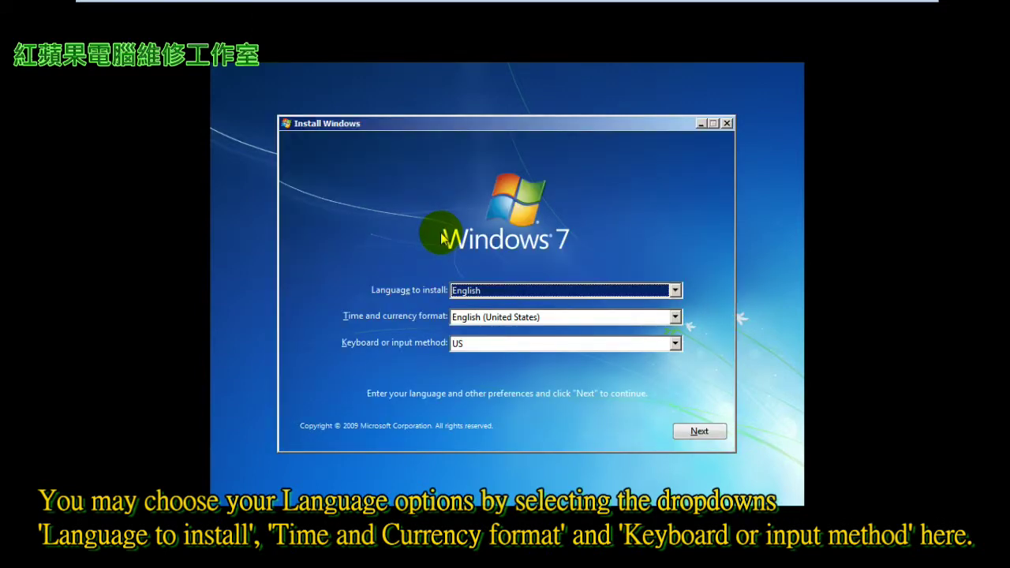
Start the Windows 7 installation with English, English (United States) format and US keyboard, and accept the license terms.
{"action": "left_click", "coordinate": [699, 431]}
{"action": "left_click", "coordinate": [493, 281]}
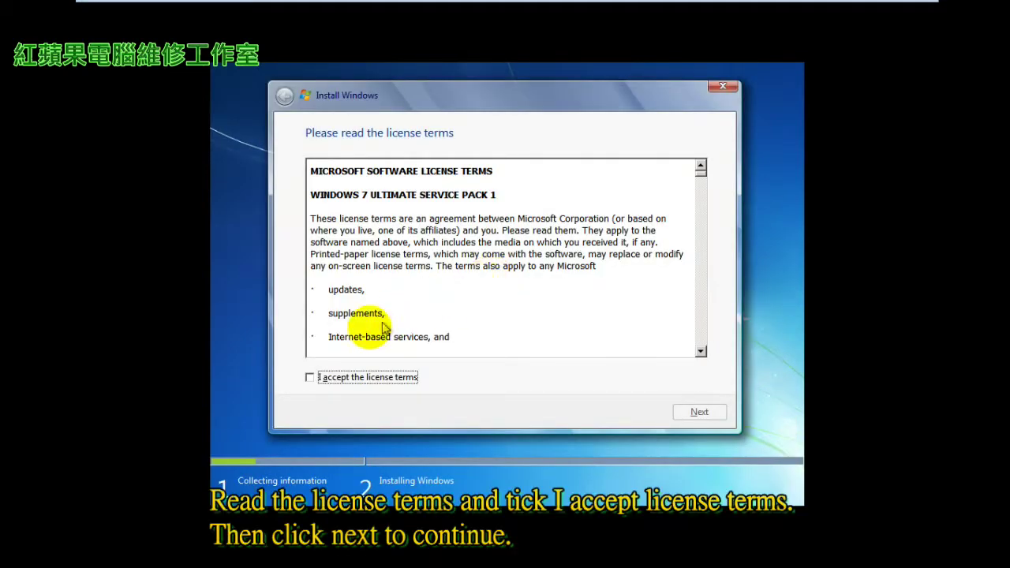
{"action": "left_click", "coordinate": [311, 385]}
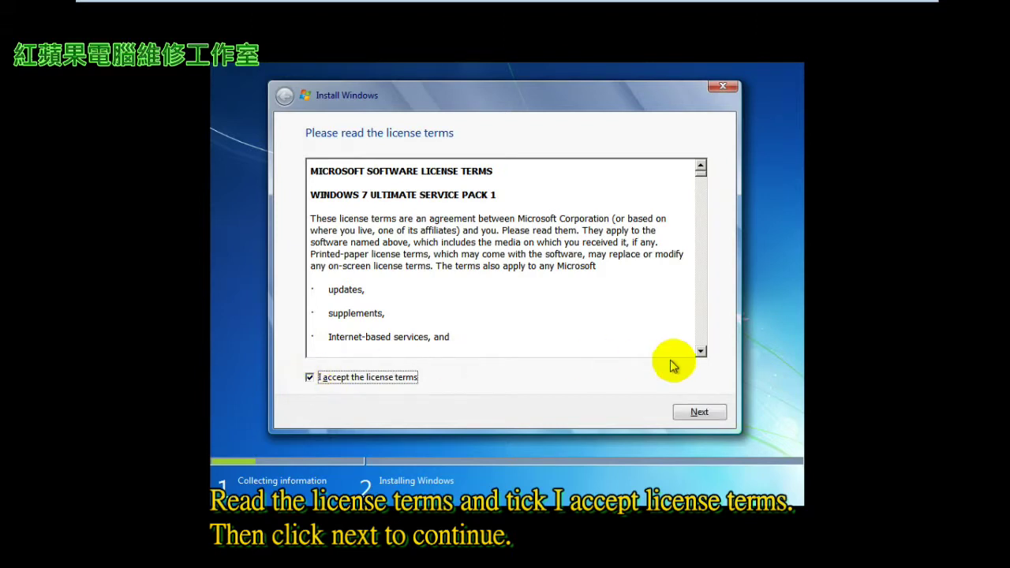
{"action": "left_click", "coordinate": [718, 416]}
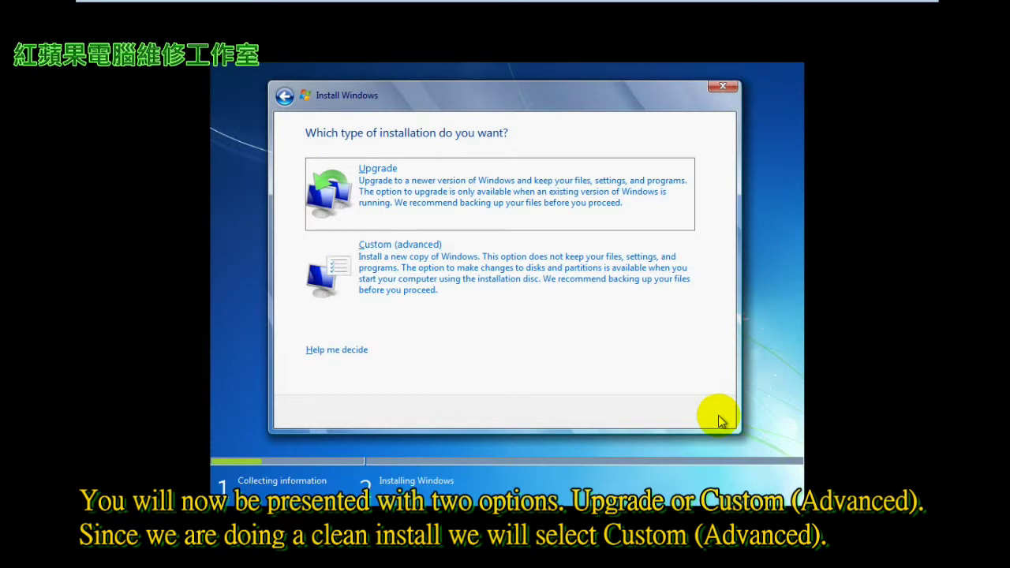
Choose the Custom (advanced) installation and create a new partition using all the unallocated space on Disk 0.
{"action": "left_click", "coordinate": [581, 273]}
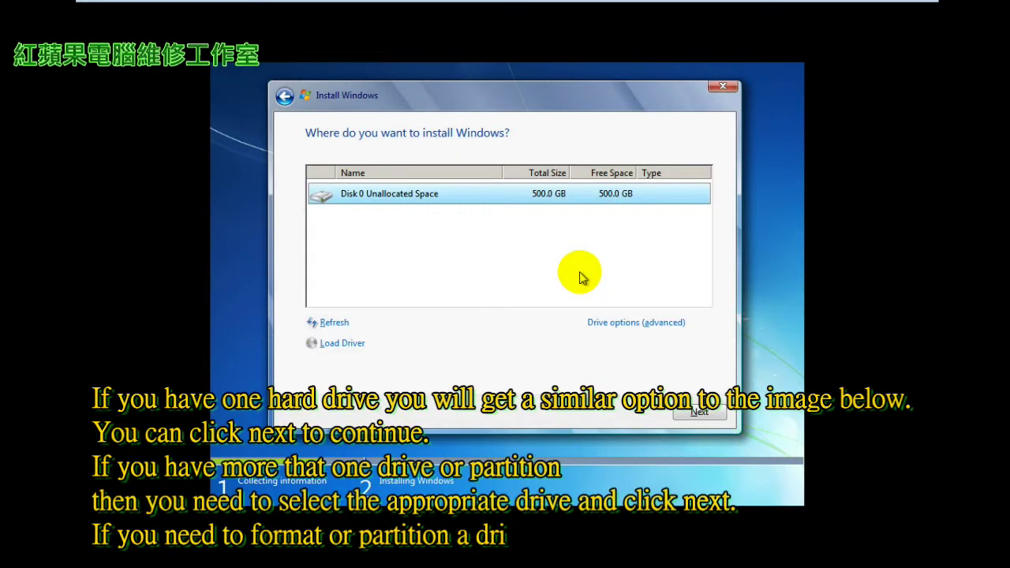
{"action": "left_click", "coordinate": [641, 324]}
{"action": "left_click", "coordinate": [615, 323]}
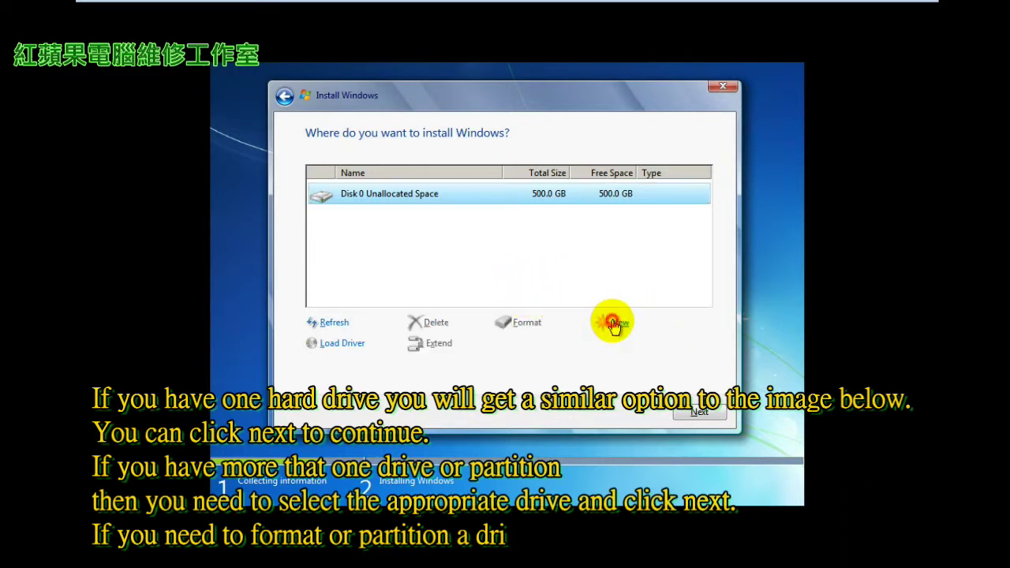
{"action": "left_click", "coordinate": [646, 344]}
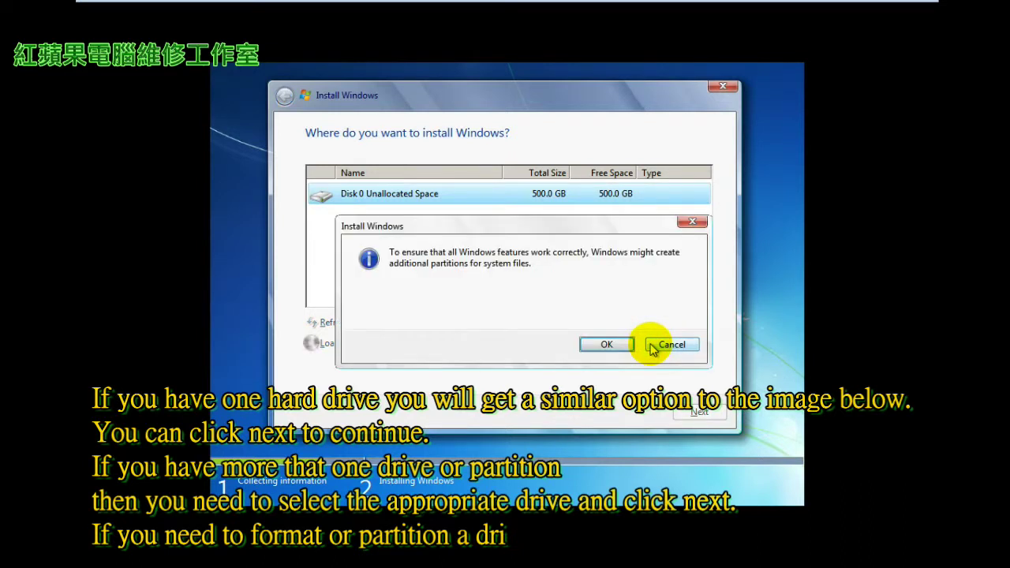
{"action": "left_click", "coordinate": [629, 346]}
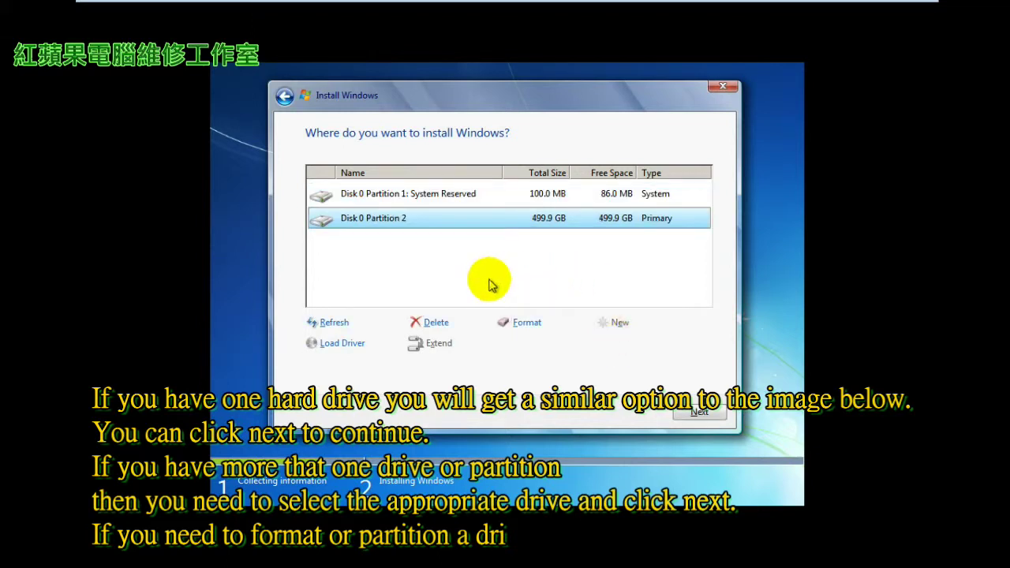
Format Disk 0 Partition 2 and start installing Windows on it.
{"action": "left_click", "coordinate": [525, 326]}
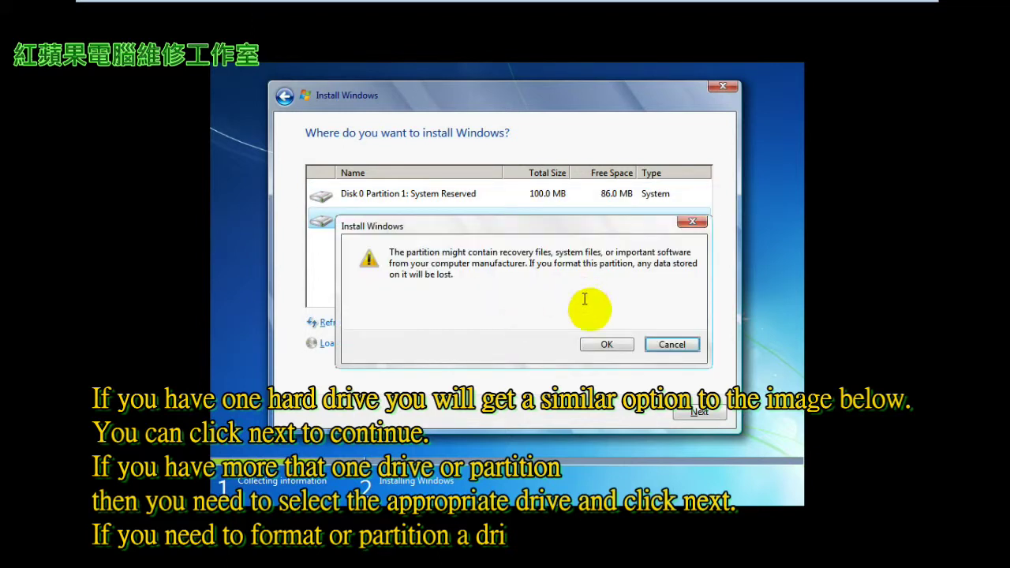
{"action": "left_click", "coordinate": [606, 343]}
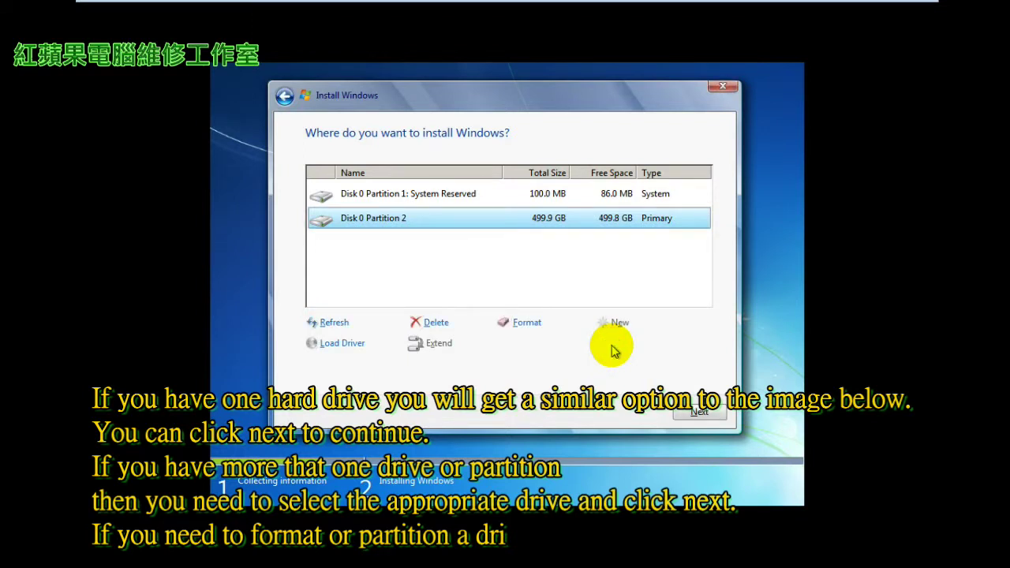
{"action": "left_click", "coordinate": [722, 411]}
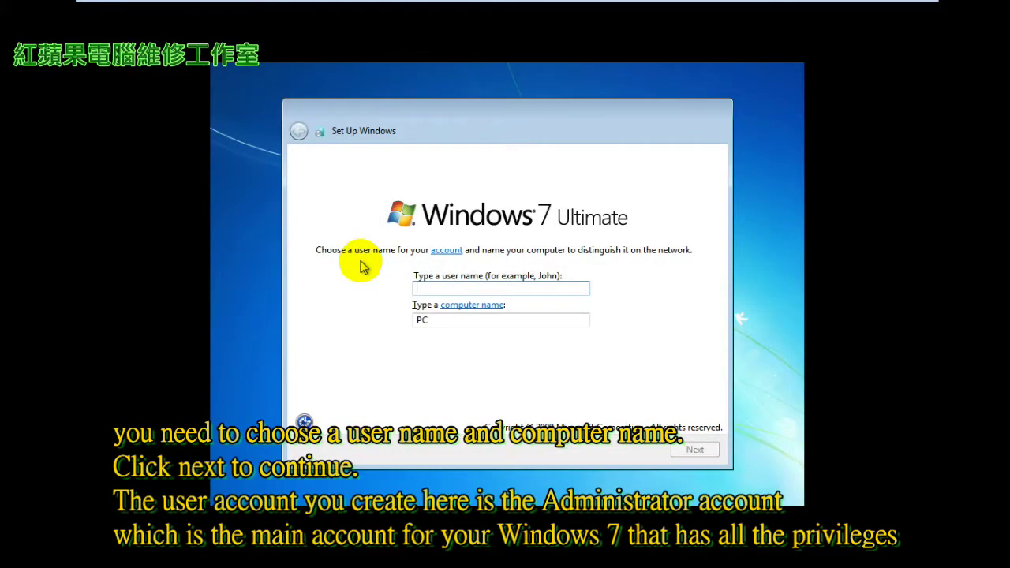
Set the account's user name to MAC and the computer name to MAC-PC.
{"action": "left_click", "coordinate": [481, 287]}
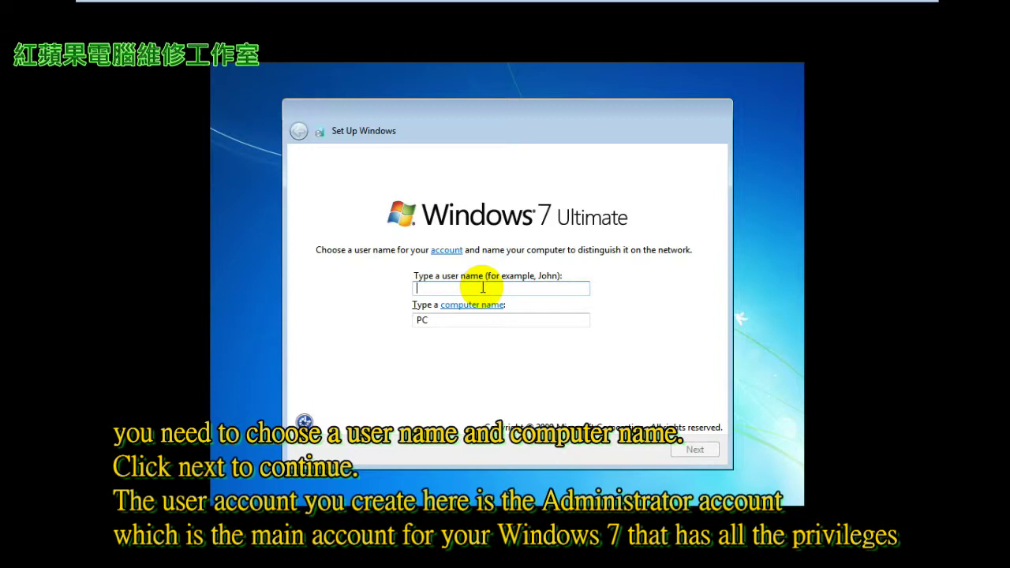
{"action": "type", "text": "MAC"}
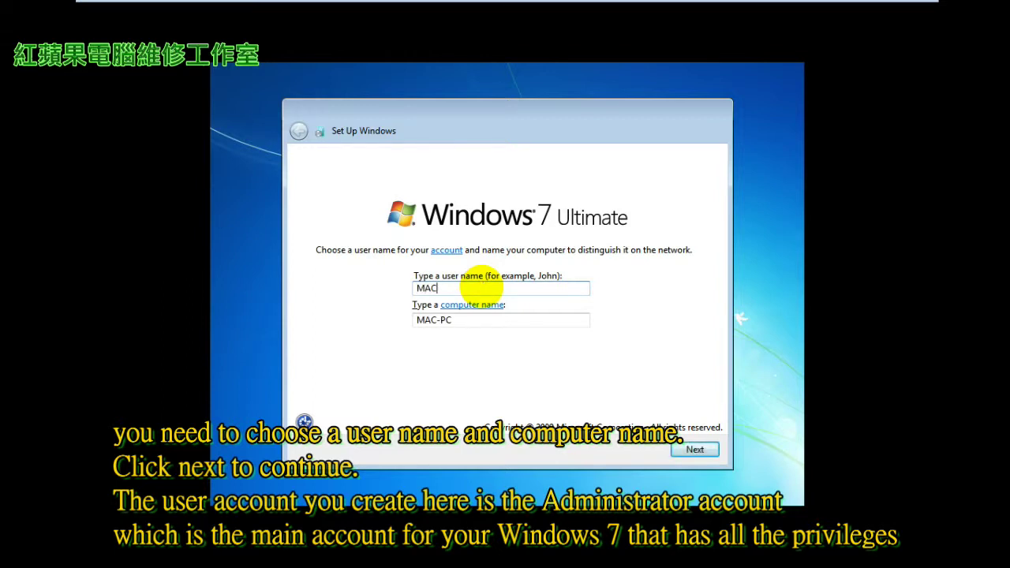
{"action": "left_click", "coordinate": [710, 453]}
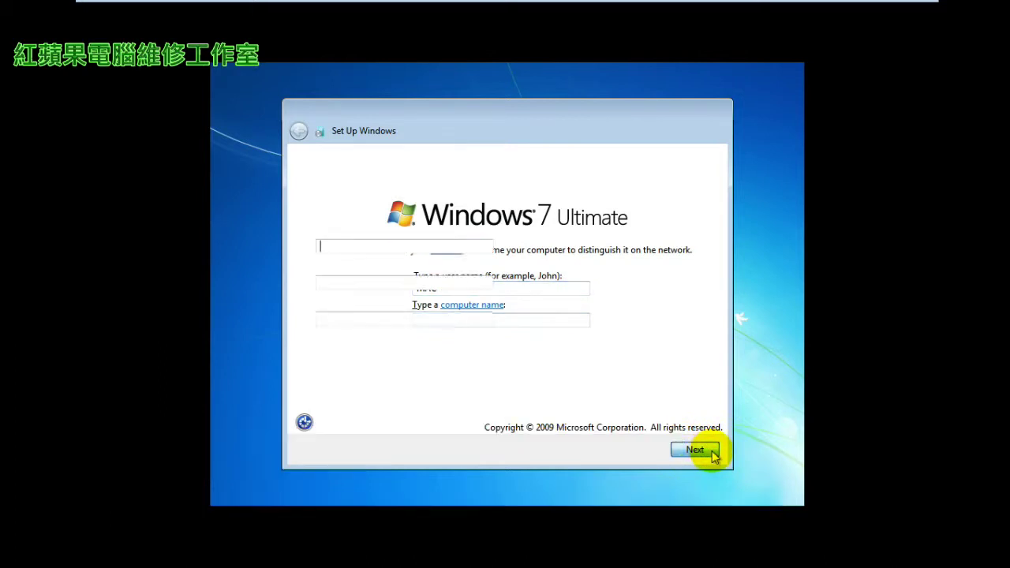
Leave the account password blank, fill in the Windows product key field and skip the product key page.
{"action": "key", "text": "Caps_Lock"}
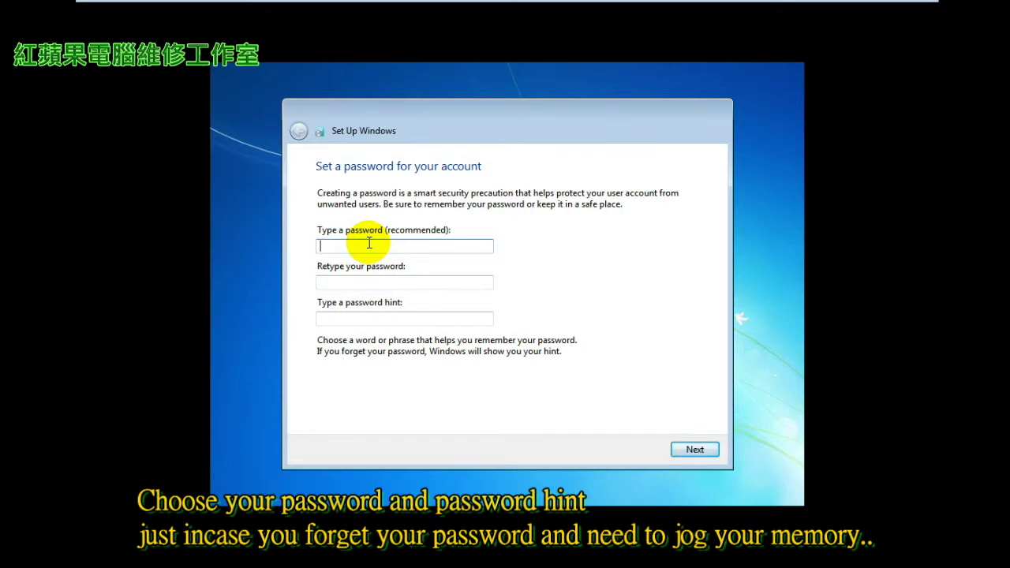
{"action": "left_click", "coordinate": [696, 449]}
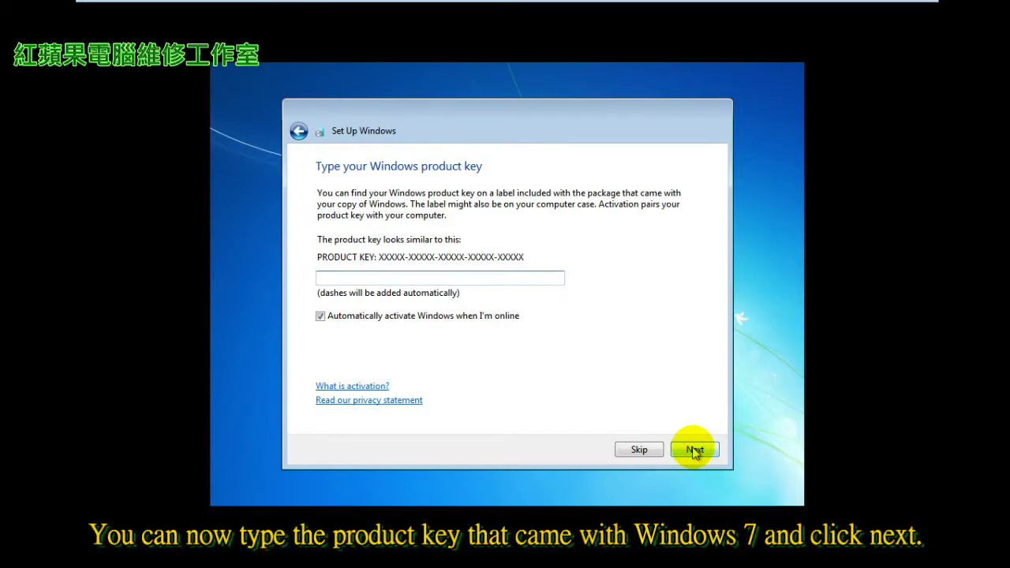
{"action": "type", "text": "1111111111111111111111111"}
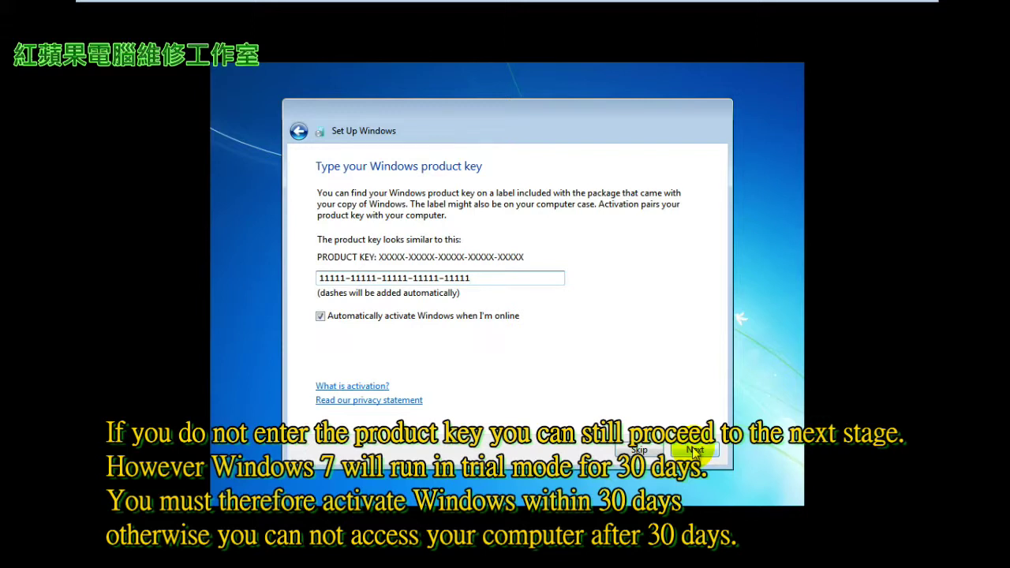
{"action": "left_click", "coordinate": [639, 449]}
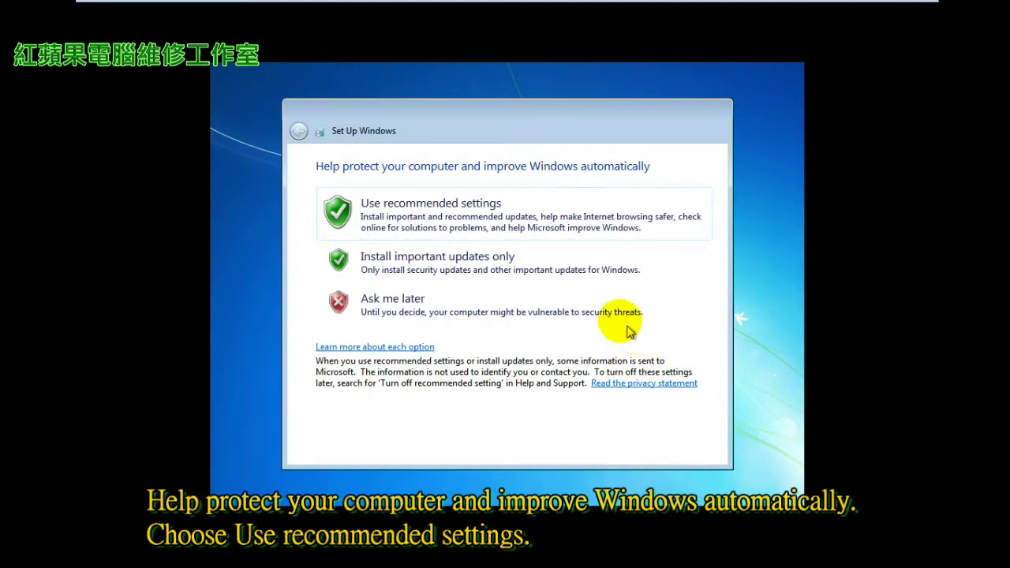
Choose Ask me later for updates, keep the Pacific time and date settings, and set the location to Public network.
{"action": "left_click", "coordinate": [600, 309]}
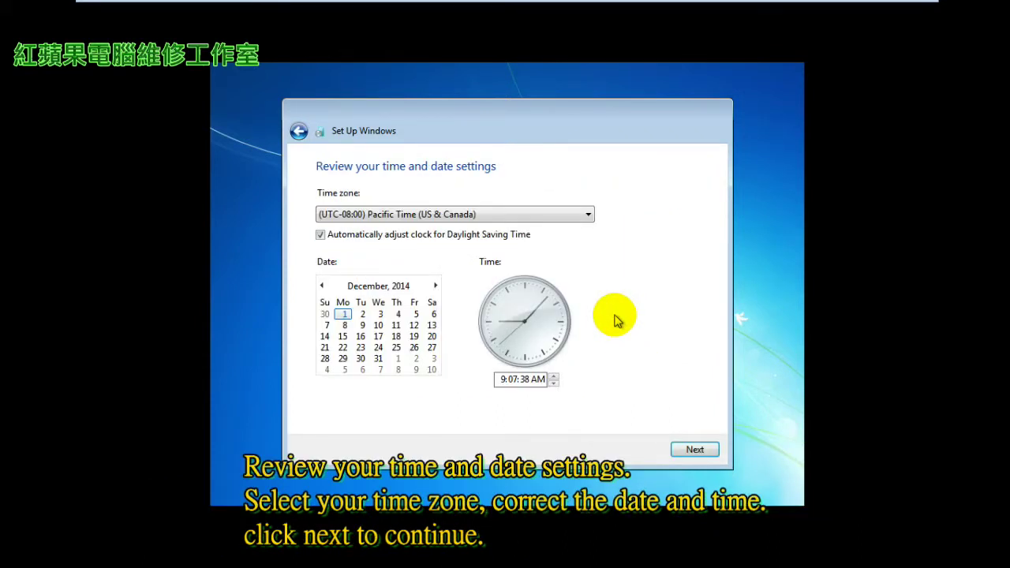
{"action": "left_click", "coordinate": [695, 449]}
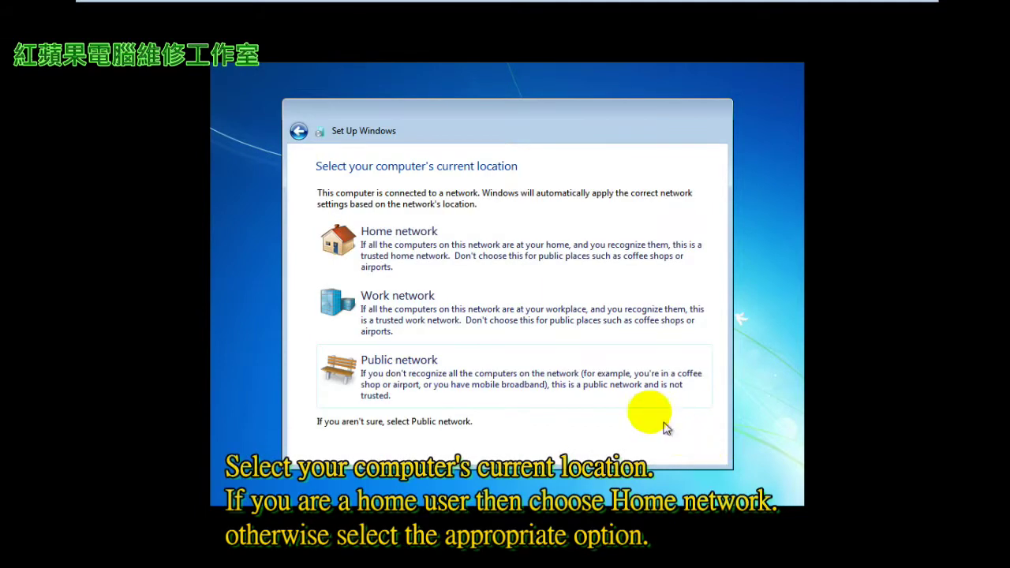
{"action": "left_click", "coordinate": [636, 386]}
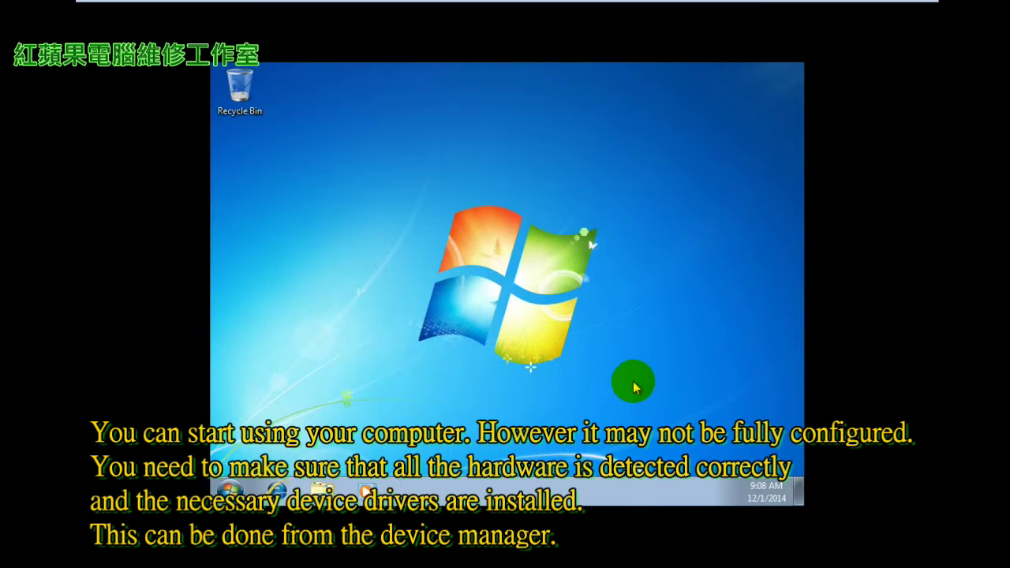
Launch the VMware Tools installer from DVD drive D: with permission to make changes, and close the Computer and AutoPlay windows.
{"action": "left_click", "coordinate": [228, 488]}
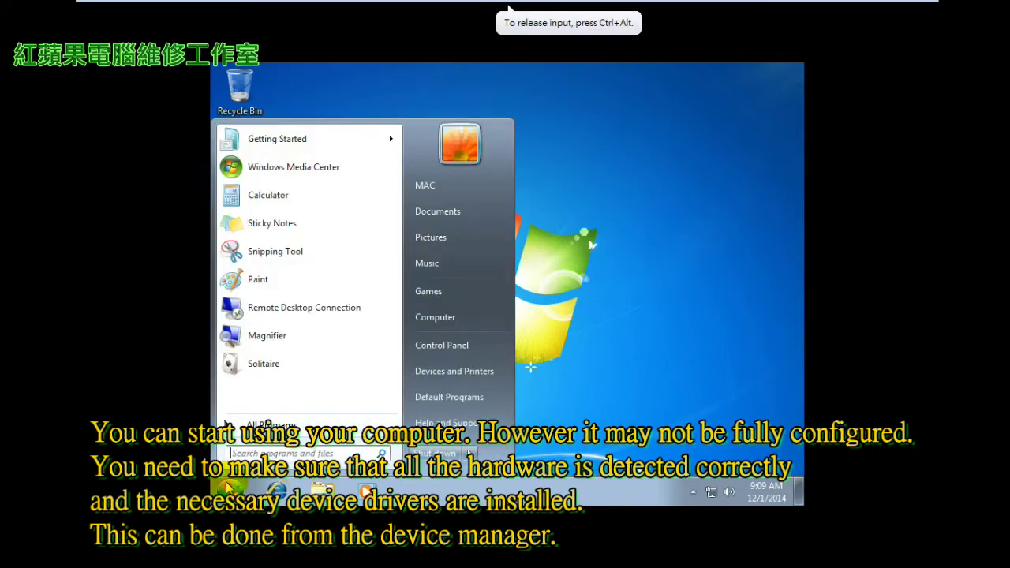
{"action": "left_click", "coordinate": [474, 318]}
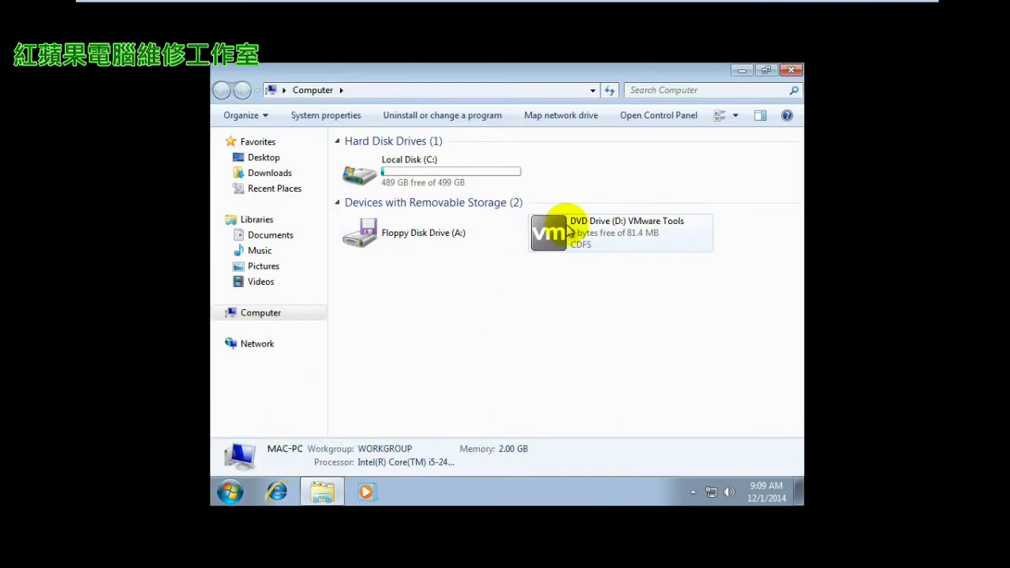
{"action": "left_click", "coordinate": [550, 241]}
{"action": "double_click", "coordinate": [550, 251]}
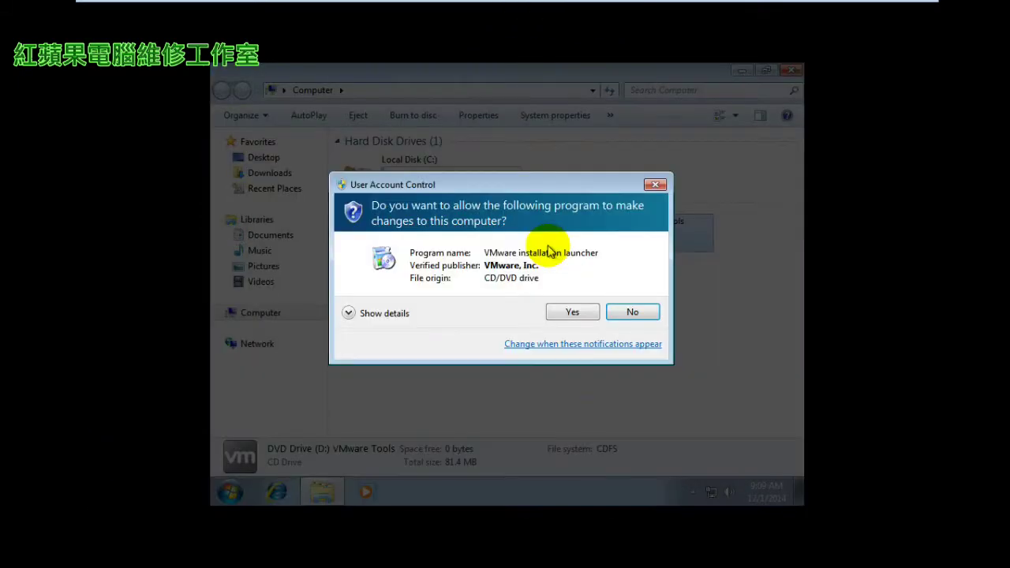
{"action": "left_click", "coordinate": [569, 313]}
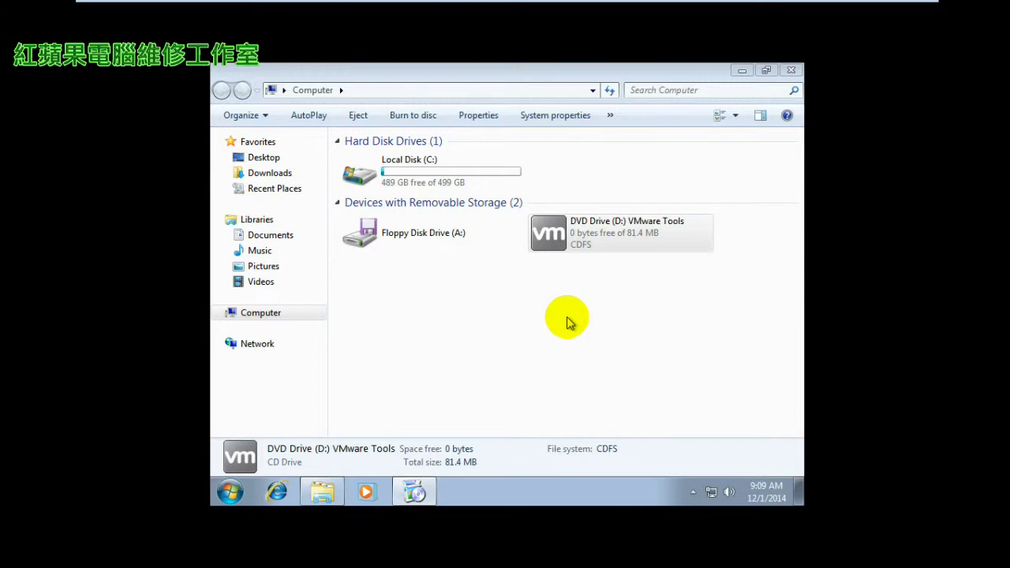
{"action": "left_click", "coordinate": [791, 72]}
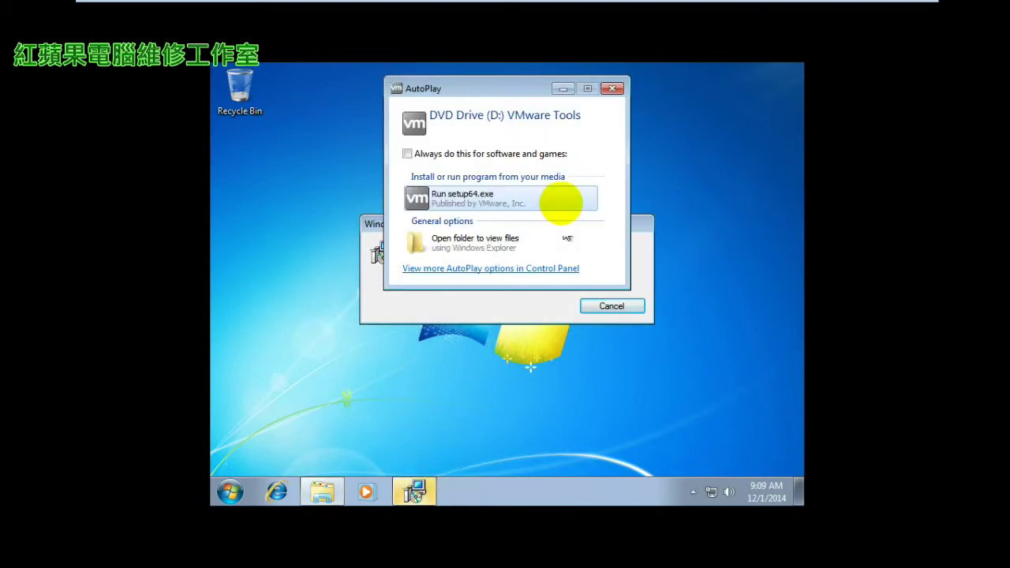
{"action": "left_click", "coordinate": [612, 89]}
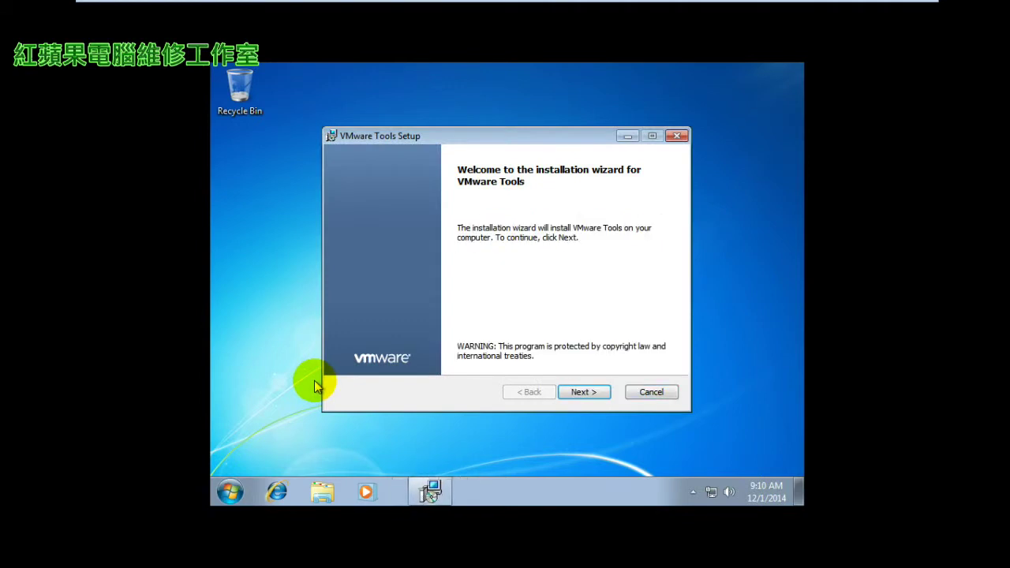
Install VMware Tools with the Typical setup type, finish the wizard and accept the system restart.
{"action": "left_click", "coordinate": [584, 392]}
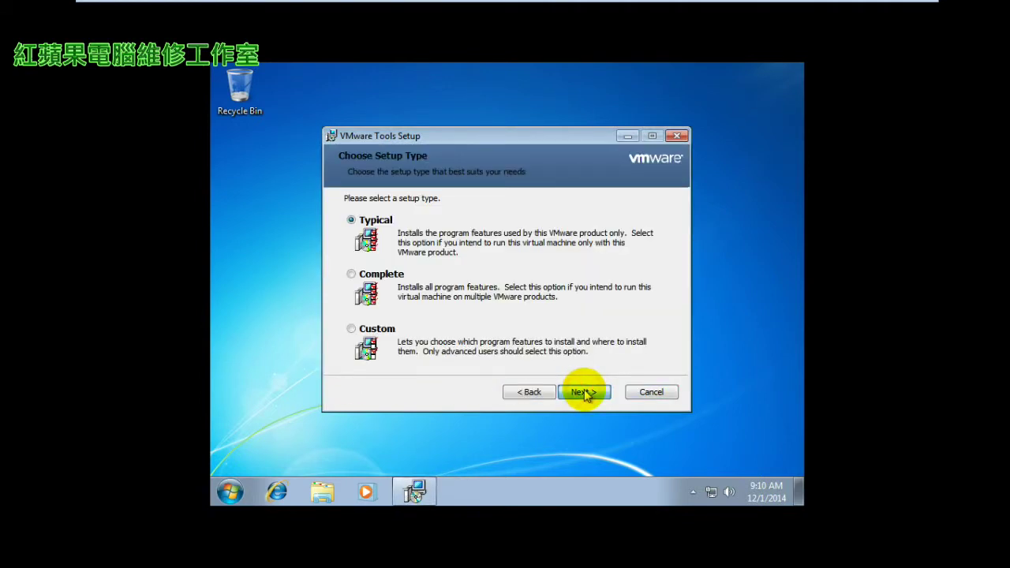
{"action": "left_click", "coordinate": [584, 392]}
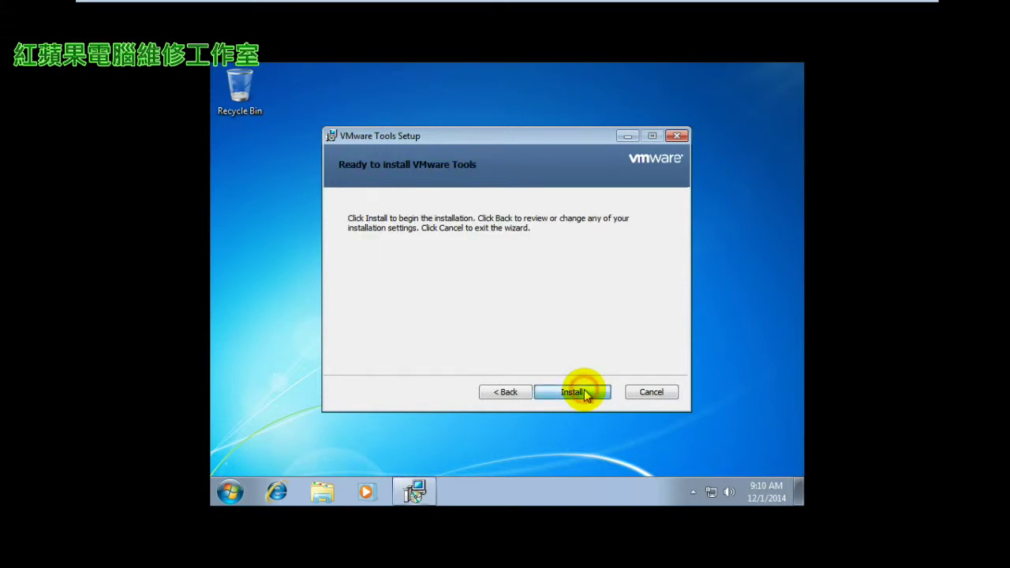
{"action": "left_click", "coordinate": [584, 392]}
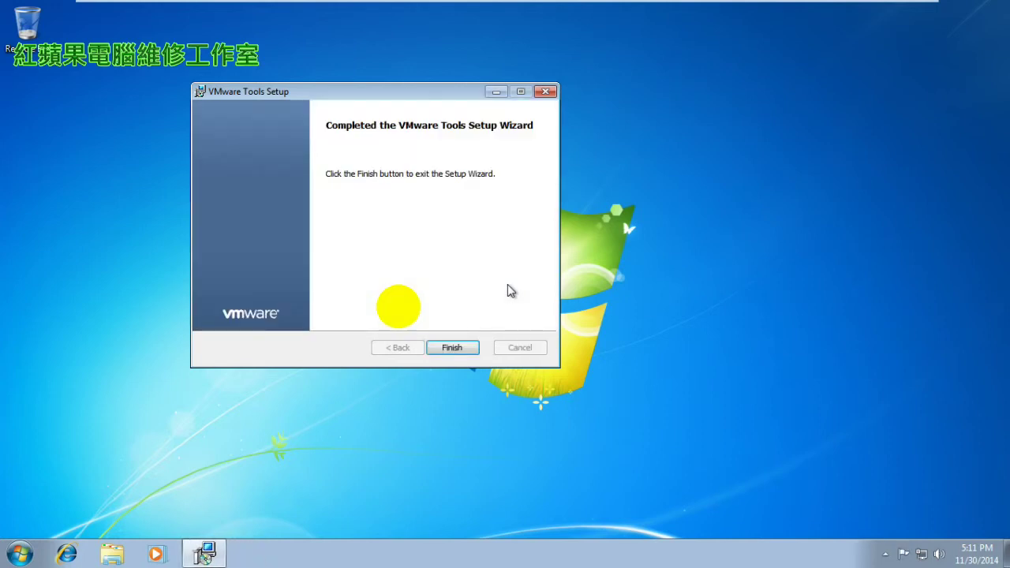
{"action": "left_click", "coordinate": [436, 347]}
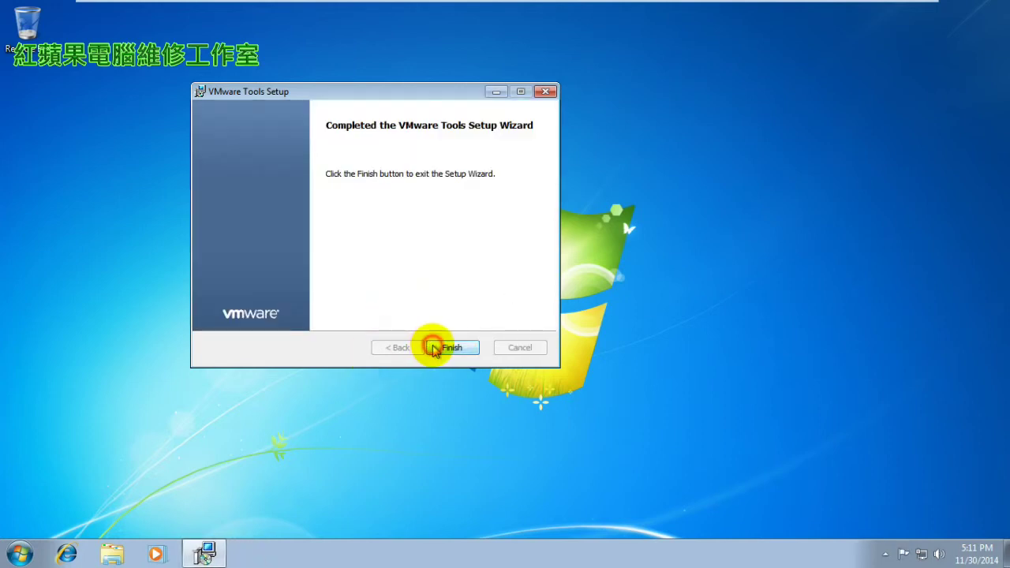
{"action": "left_click", "coordinate": [456, 314]}
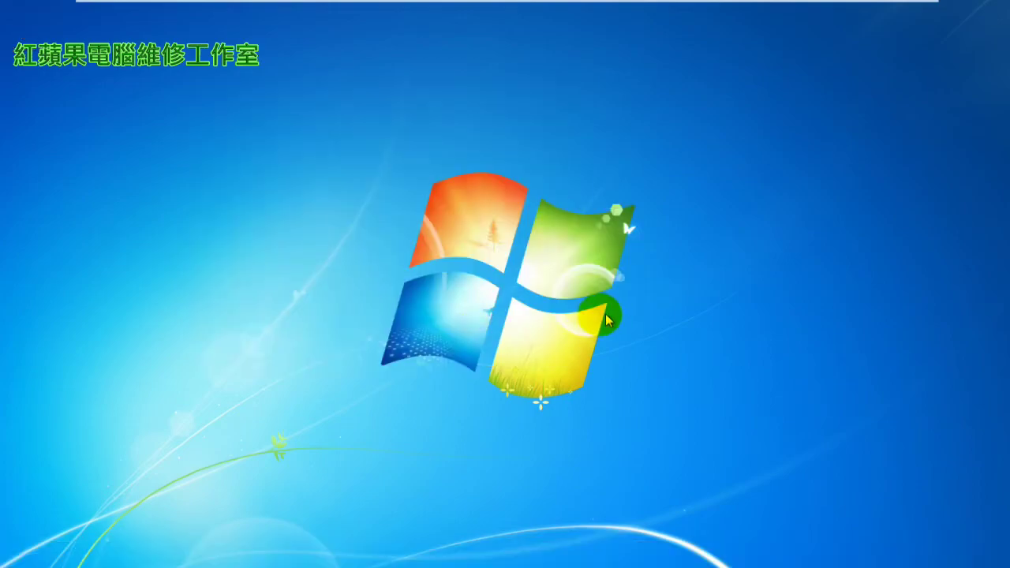